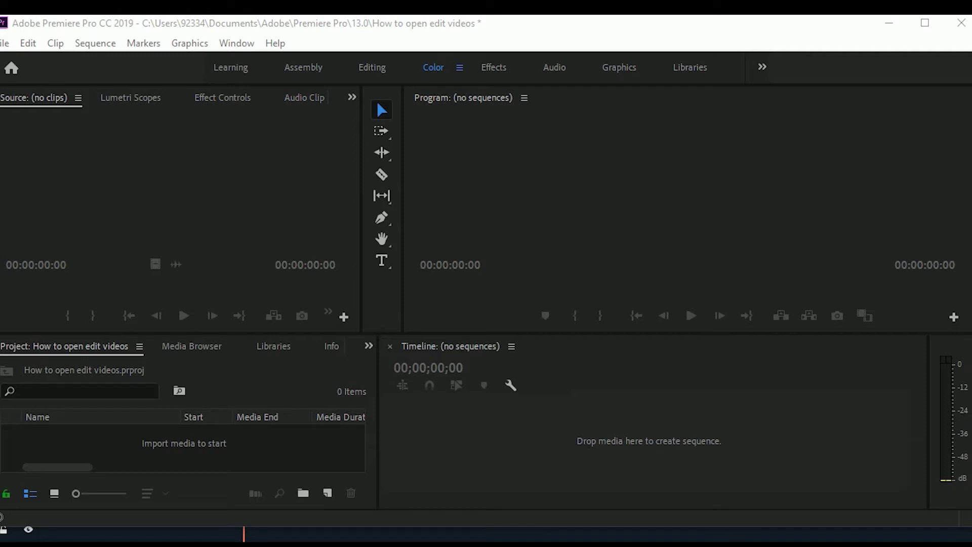
- Drag 'how to compress video.mp4' from File Explorer into the Project panel, then minimize Explorer
click(639, 546)
drag(678, 385, 103, 450)
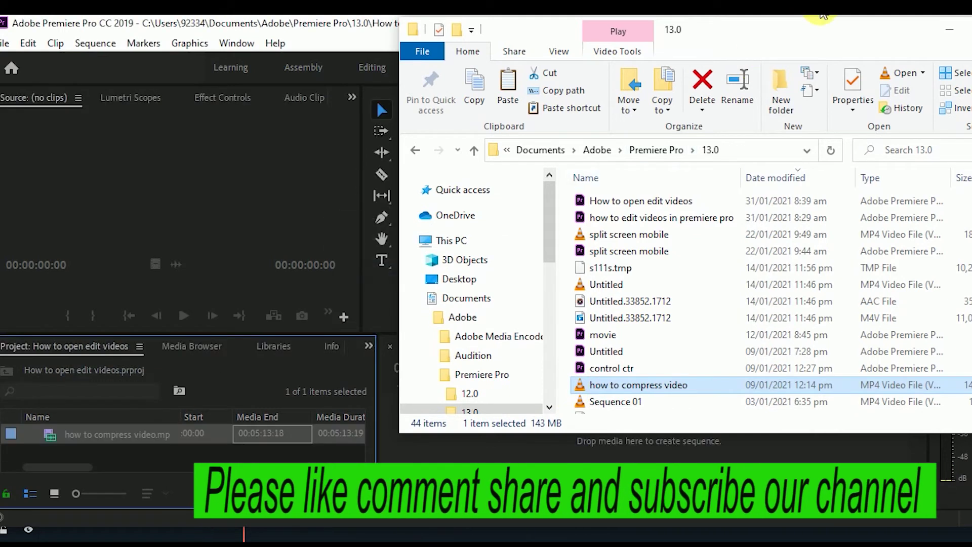
click(948, 30)
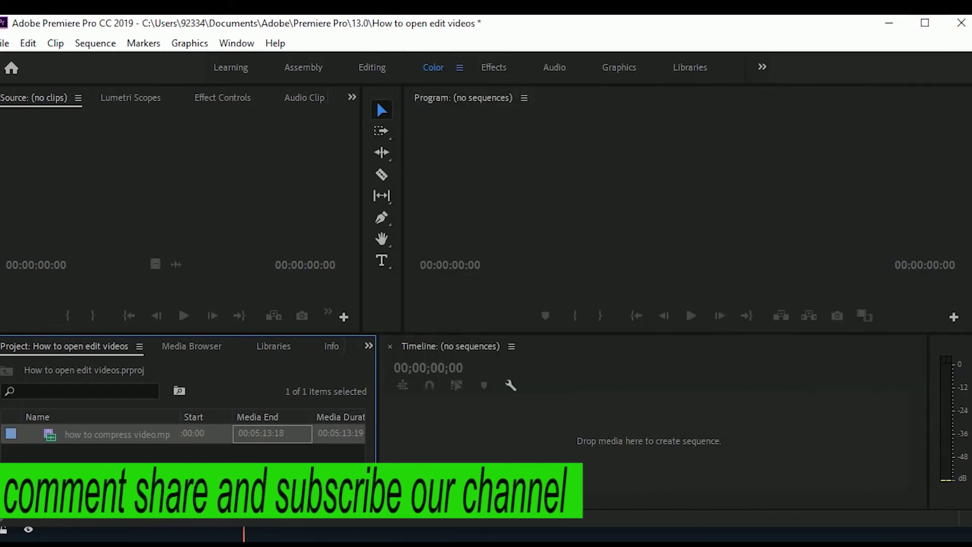
- Load 'how to compress video.mp4' in the Source monitor and play it
double_click(215, 433)
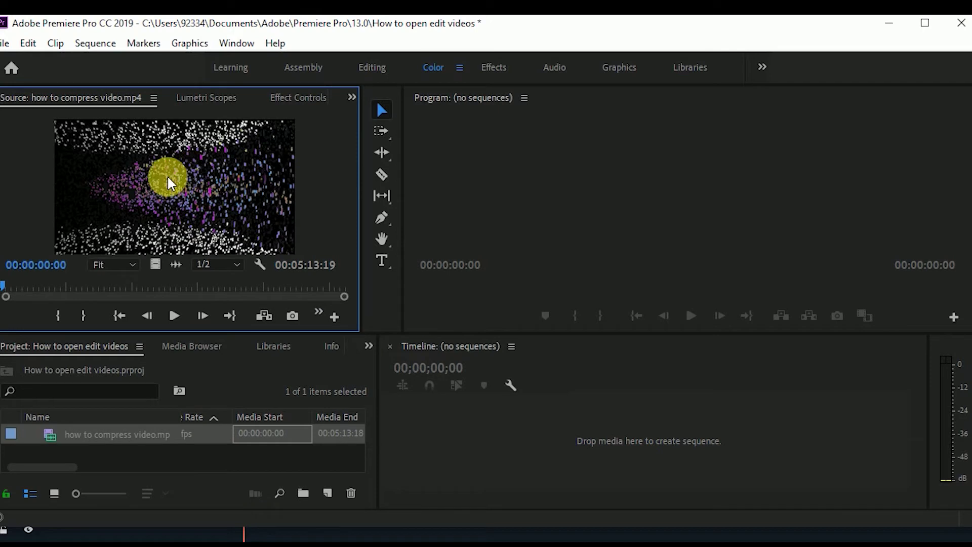
click(174, 316)
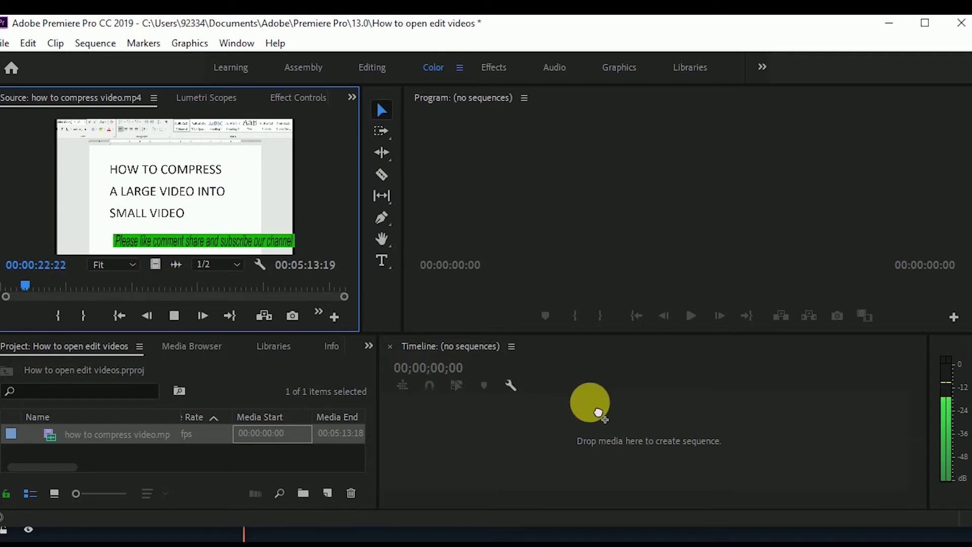
- Build a 'how to compress video' sequence with the clip's video on V1 and its audio on A1
drag(607, 407, 599, 403)
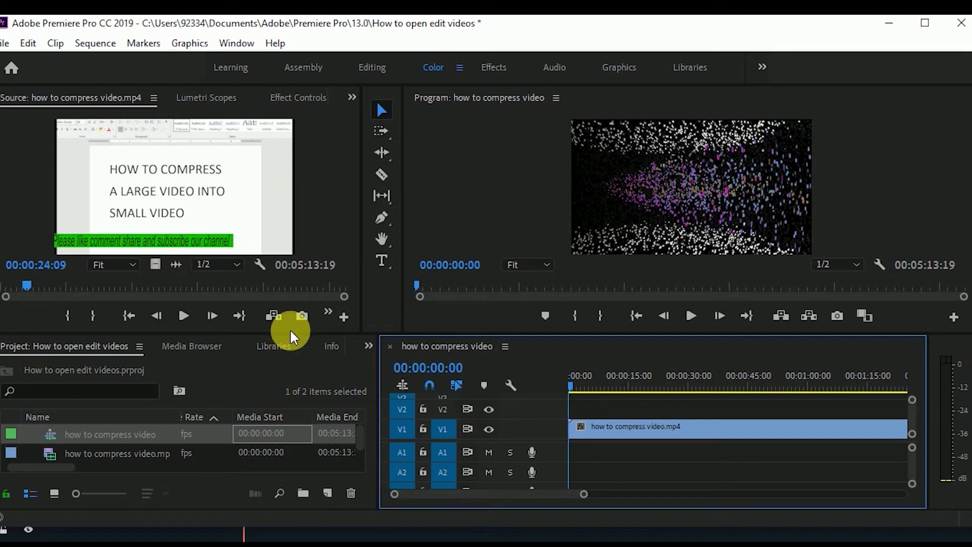
mouse_move(184, 273)
mouse_down()
mouse_move(583, 459)
mouse_move(570, 460)
mouse_up()
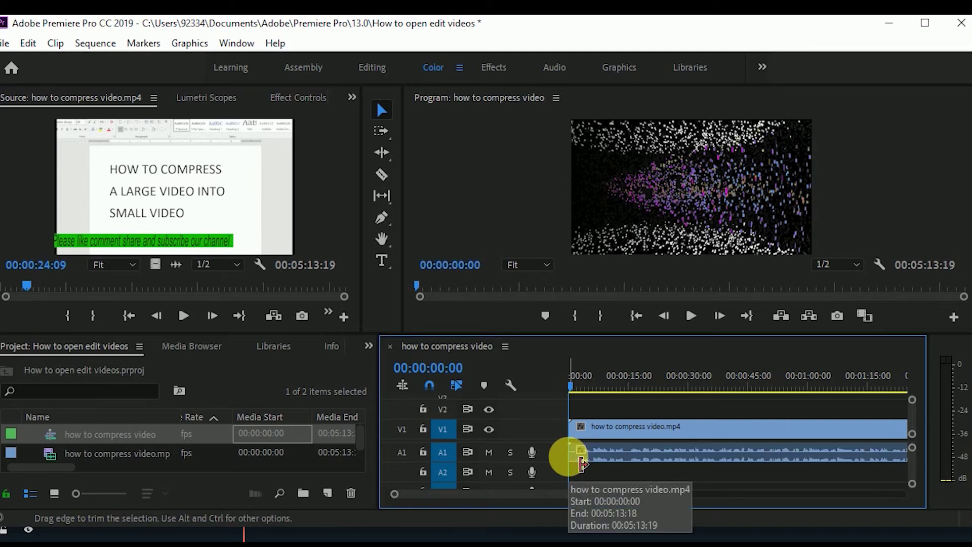
- Delete the audio clip from track A1, leaving only the video on V1
click(637, 452)
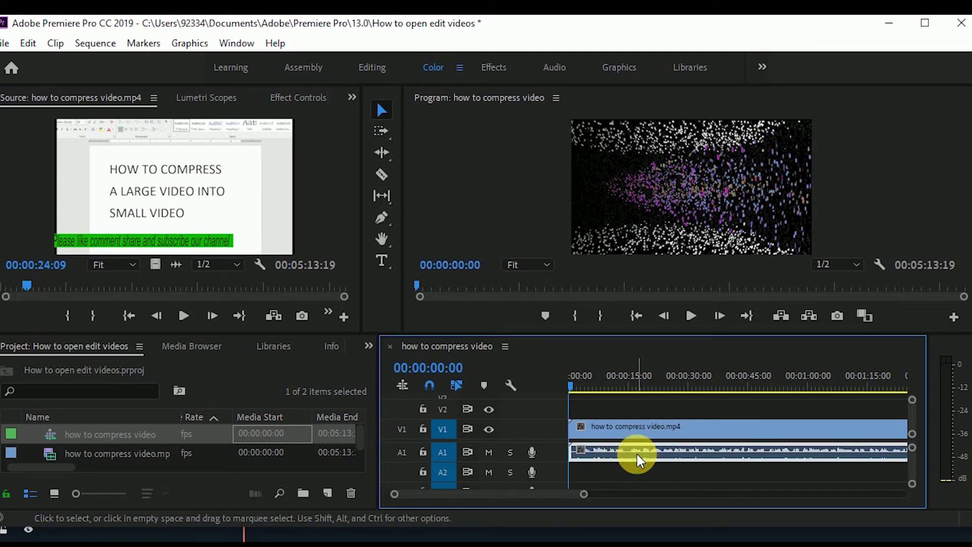
key(Delete)
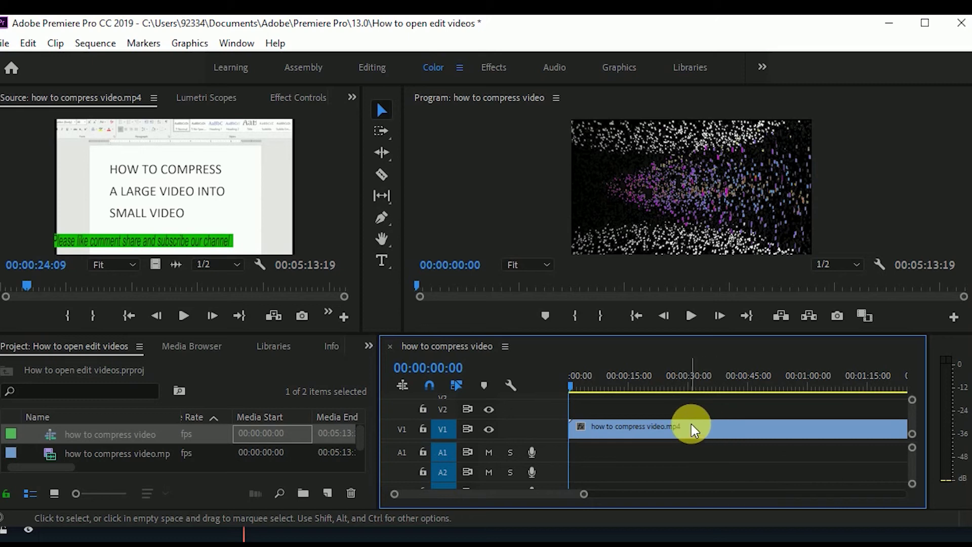
- Play the sequence from about 12 seconds and razor-cut the V1 clip around 37 seconds
click(691, 315)
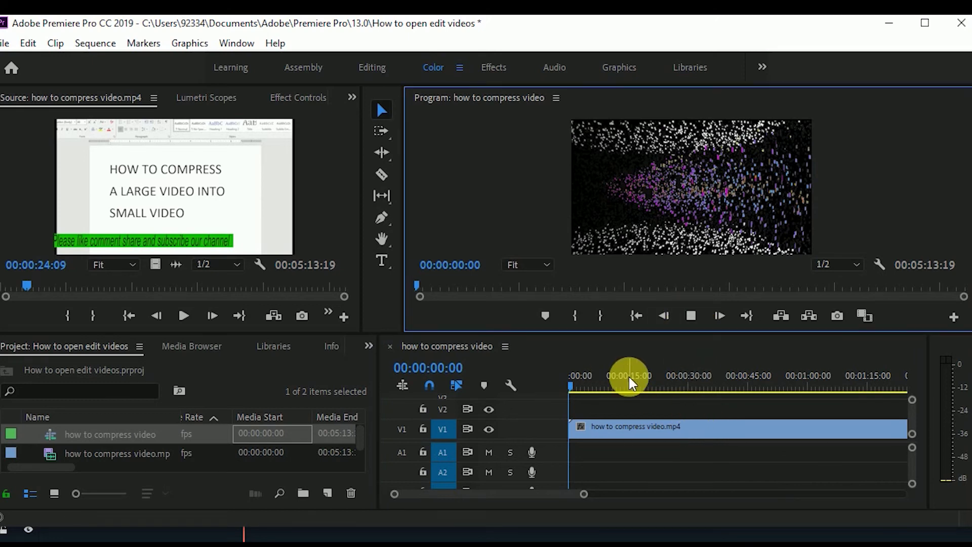
click(619, 379)
click(685, 319)
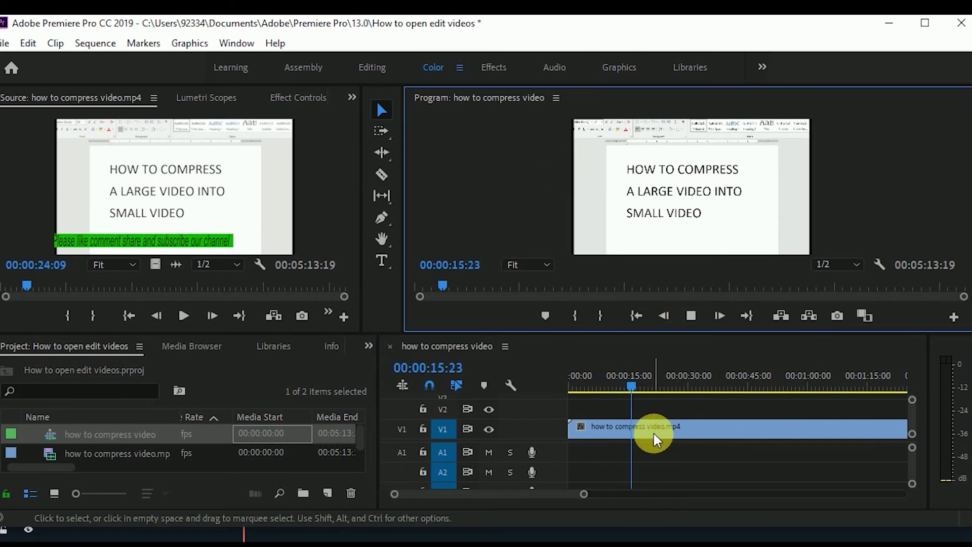
click(383, 176)
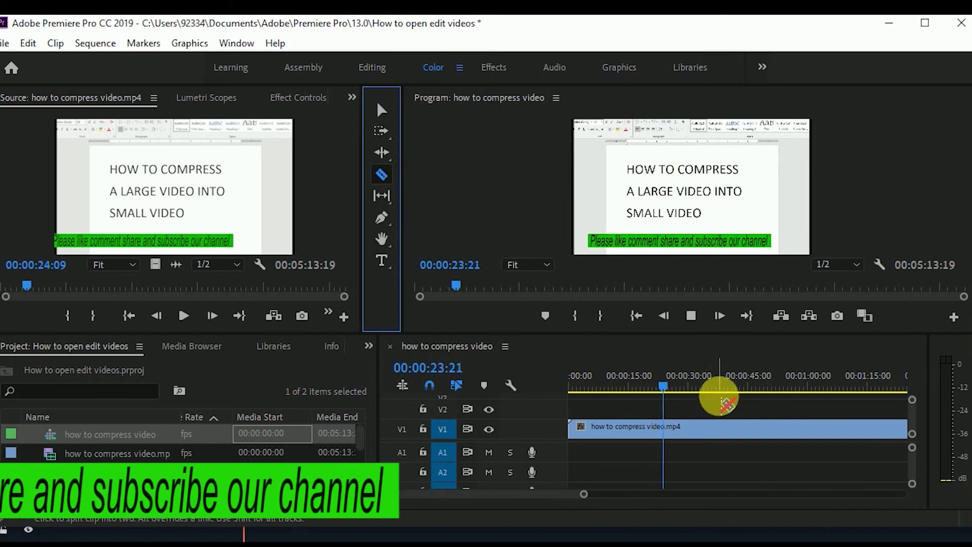
click(719, 431)
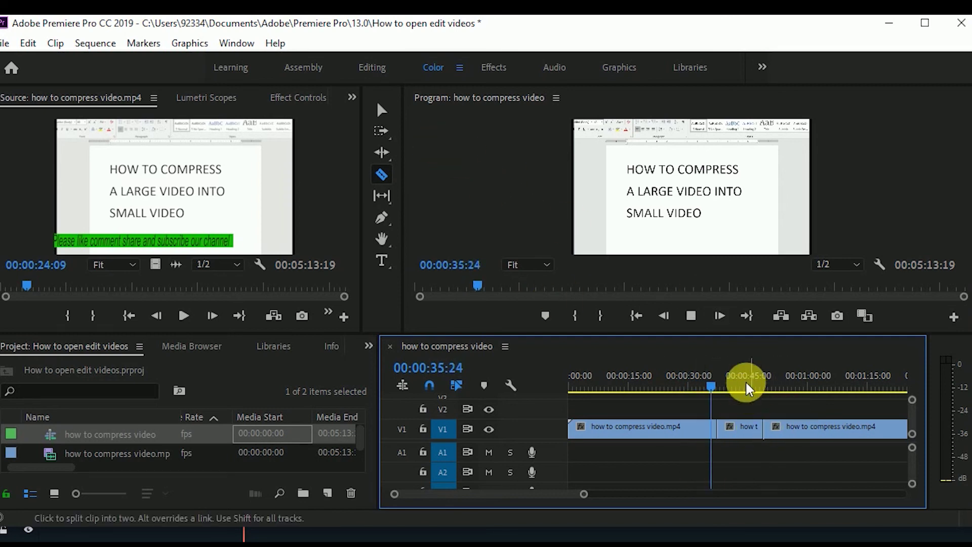
- With the Selection tool, delete the short middle piece and slide the end clip left into the gap
click(383, 110)
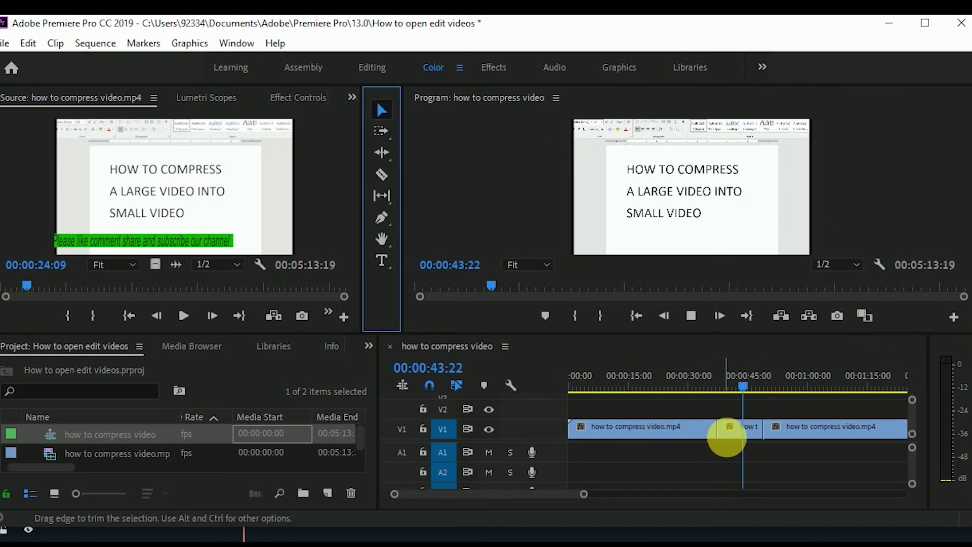
click(729, 434)
key(Delete)
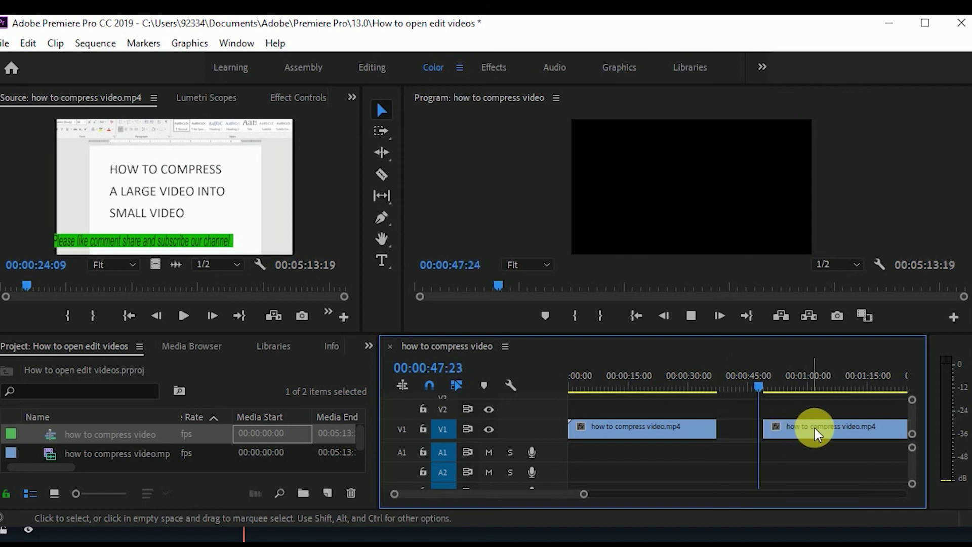
drag(835, 429, 794, 428)
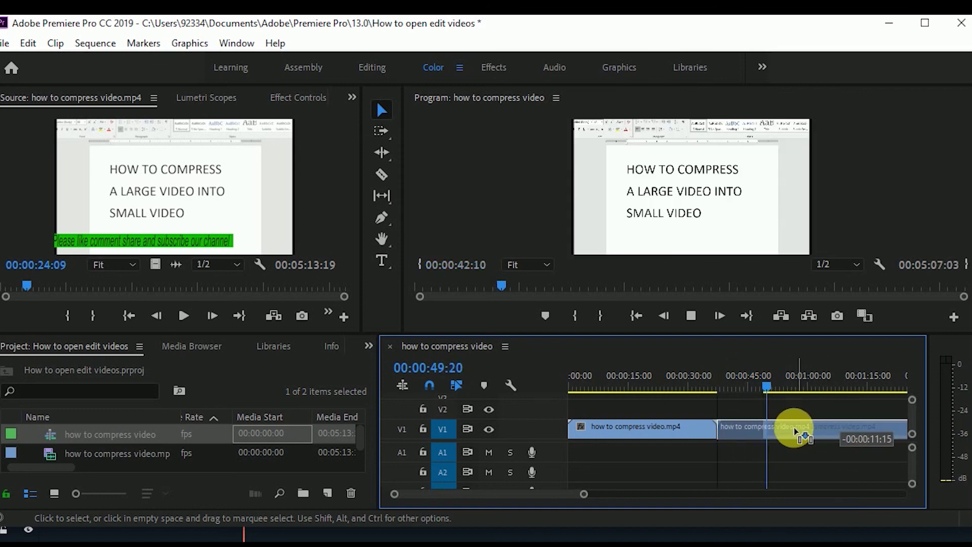
click(713, 382)
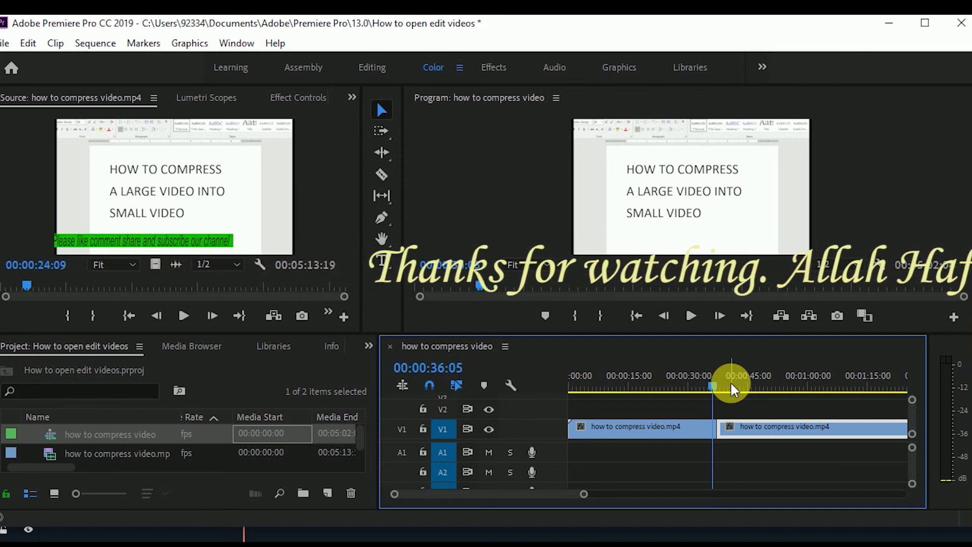
click(692, 315)
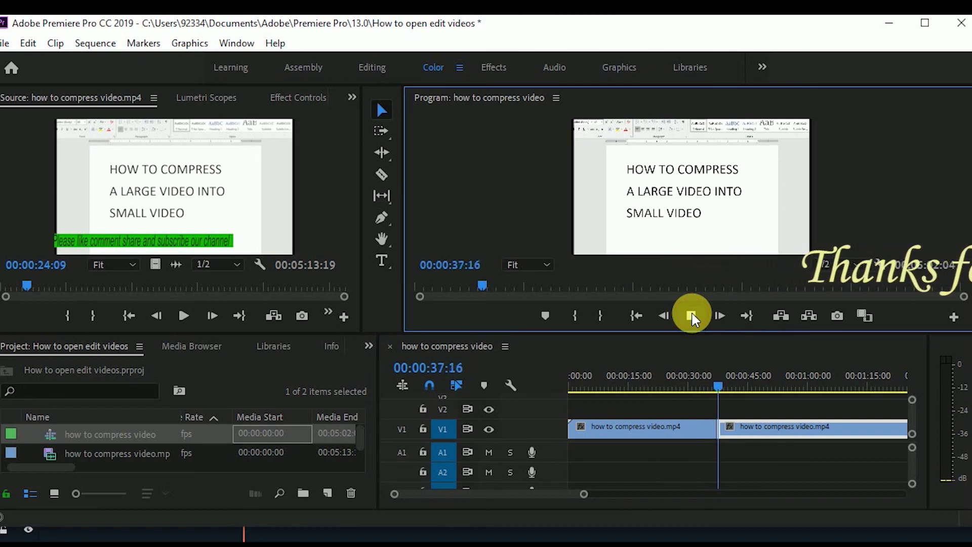